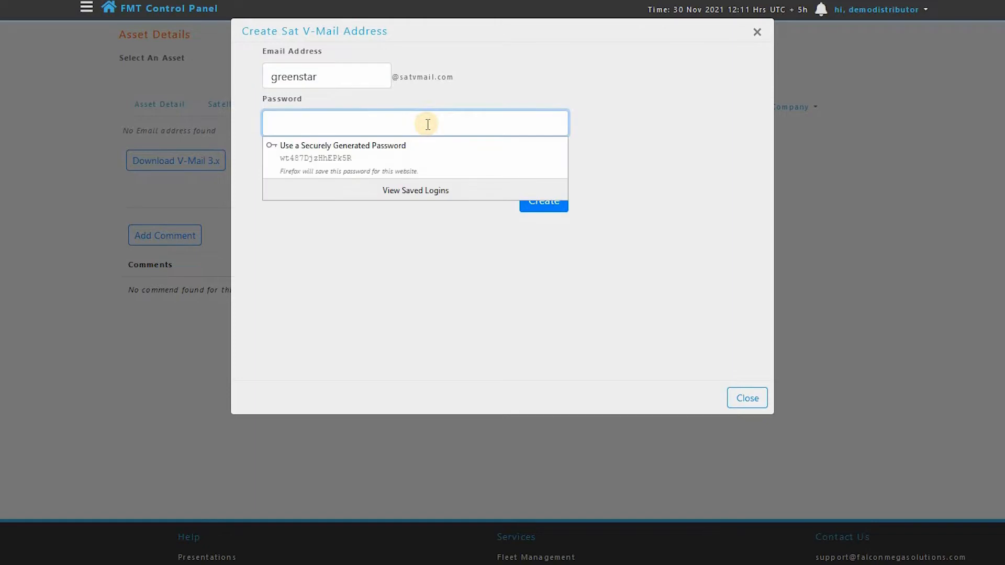
- Enter and confirm the new mailbox password, create the Sat V-Mail address without saving the login in the browser, and close the form
{"action": "type", "text": "***********"}
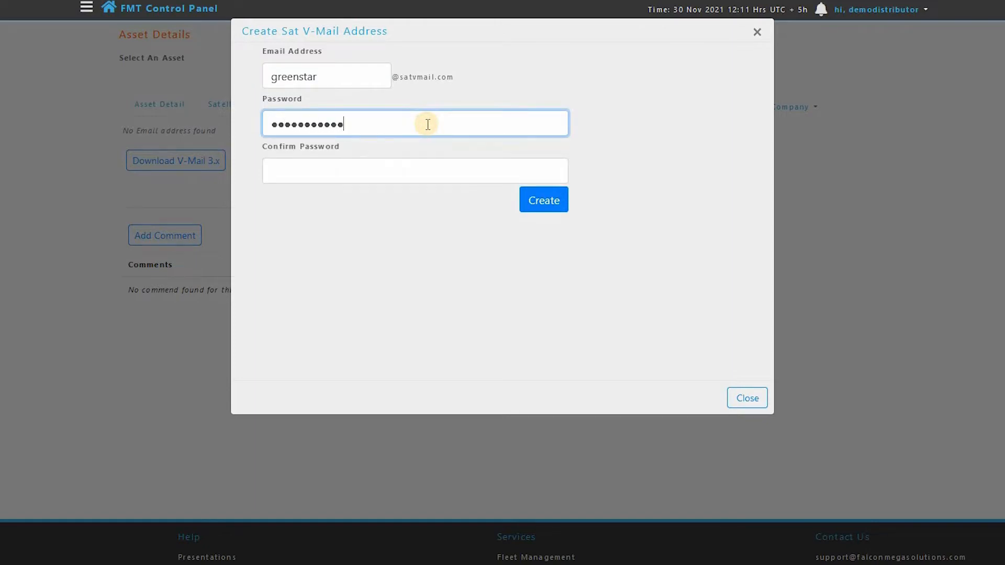
{"action": "left_click", "coordinate": [433, 171]}
{"action": "type", "text": "***********"}
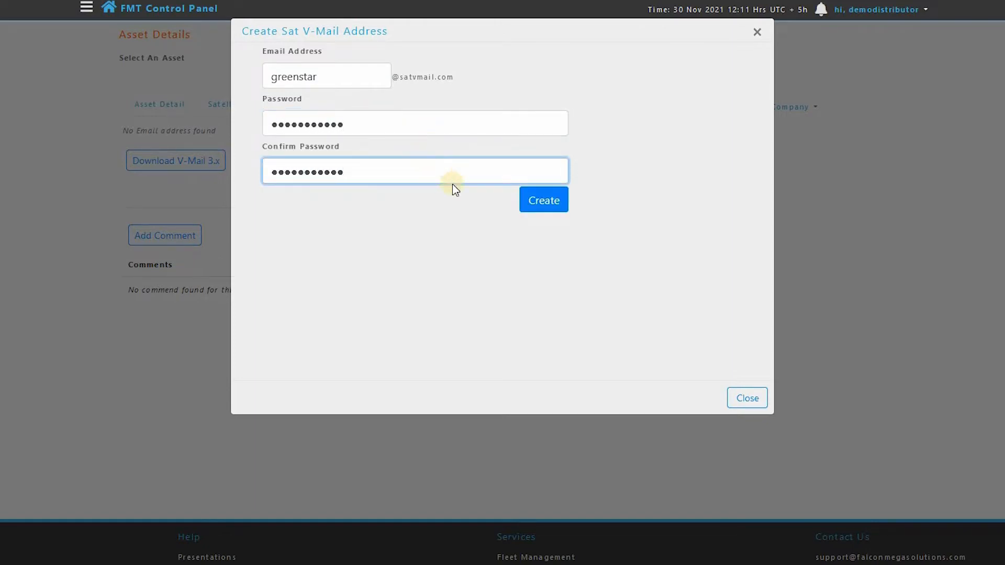
{"action": "left_click", "coordinate": [543, 204]}
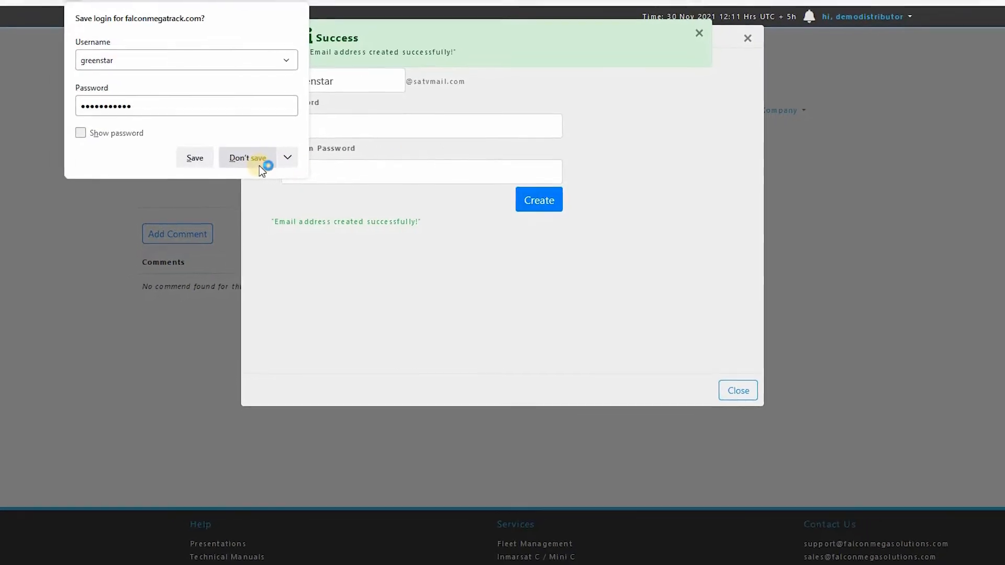
{"action": "left_click", "coordinate": [250, 164]}
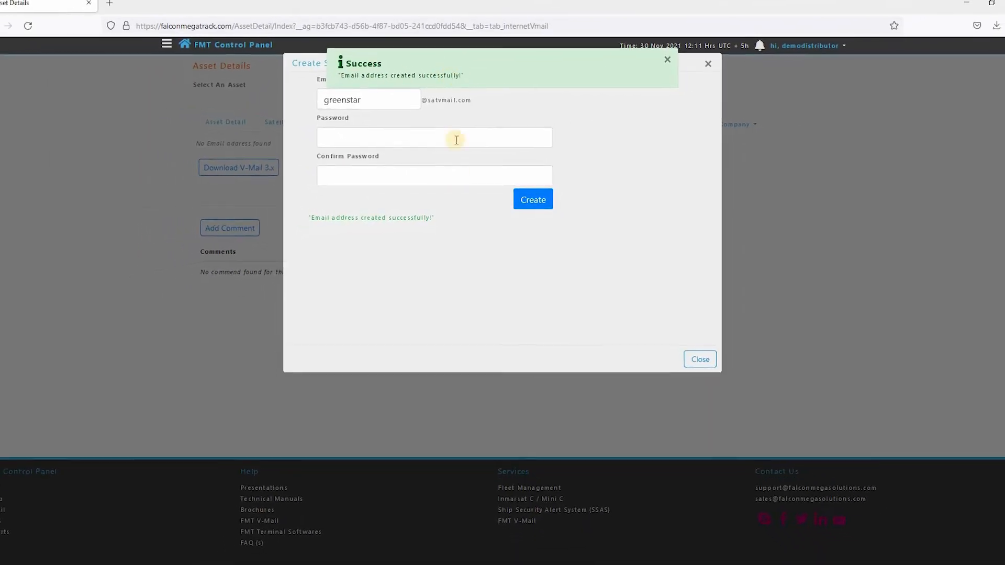
{"action": "left_click", "coordinate": [708, 368]}
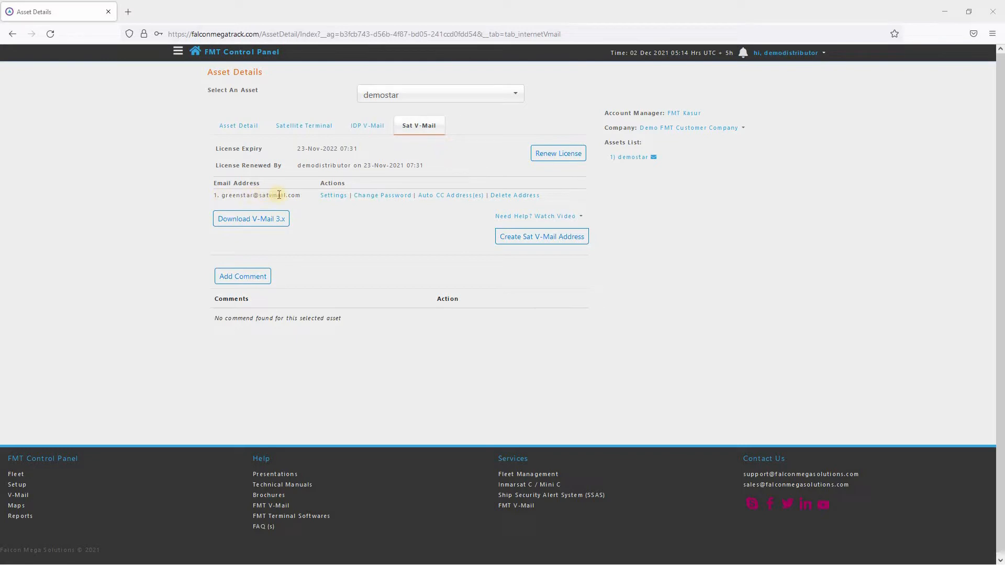
- In the new address's settings, keep shore-to-vessel email sending allowed and set the To Vessel maximum email text size to 10KB (Recommended)
{"action": "left_click", "coordinate": [335, 196]}
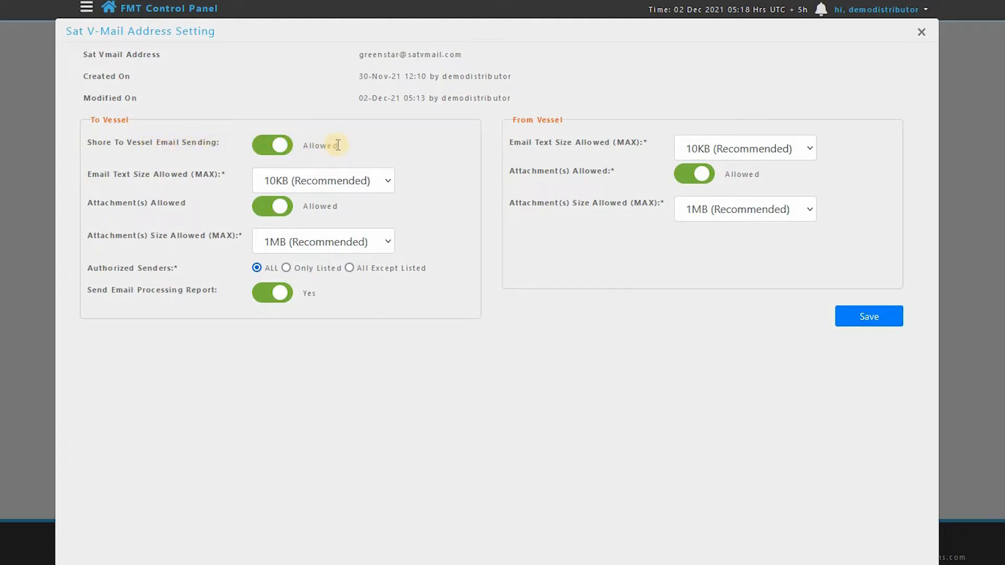
{"action": "left_click", "coordinate": [265, 153]}
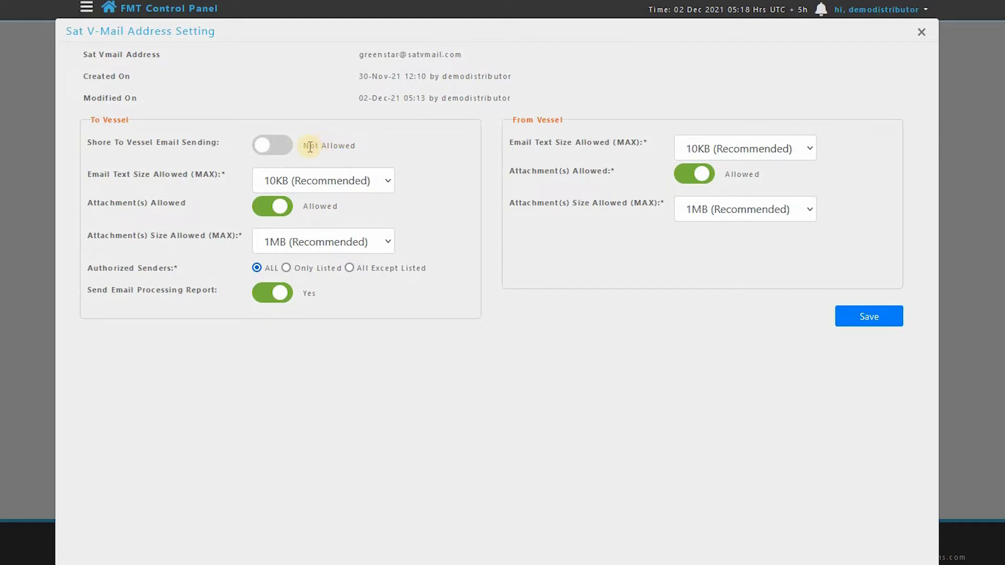
{"action": "left_click", "coordinate": [253, 151]}
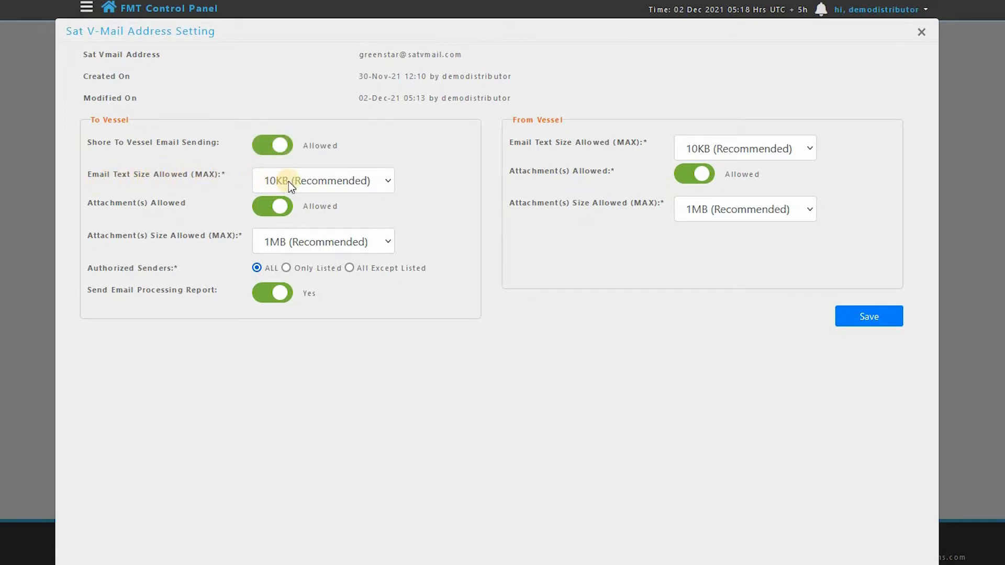
{"action": "left_click", "coordinate": [385, 182]}
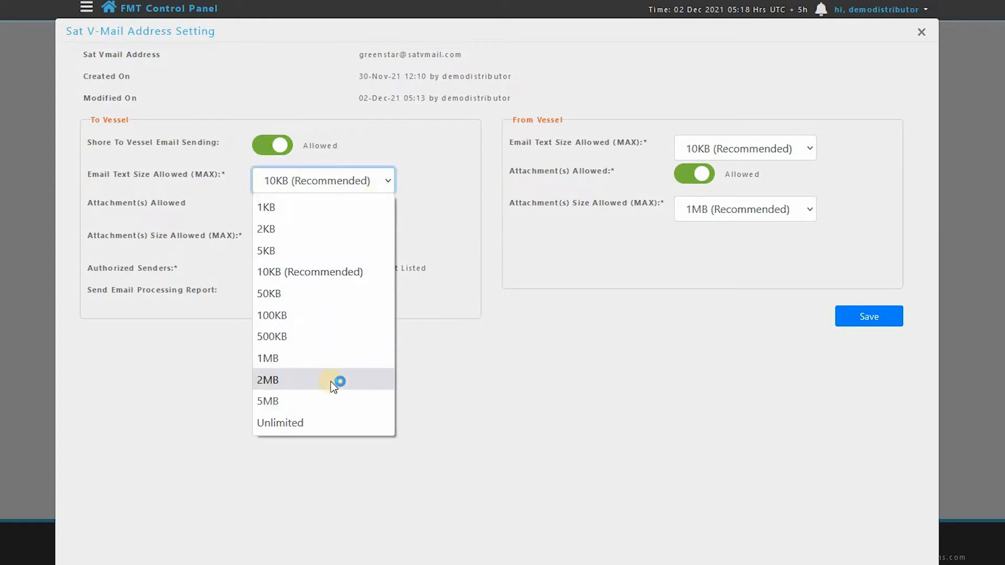
{"action": "left_click", "coordinate": [334, 271]}
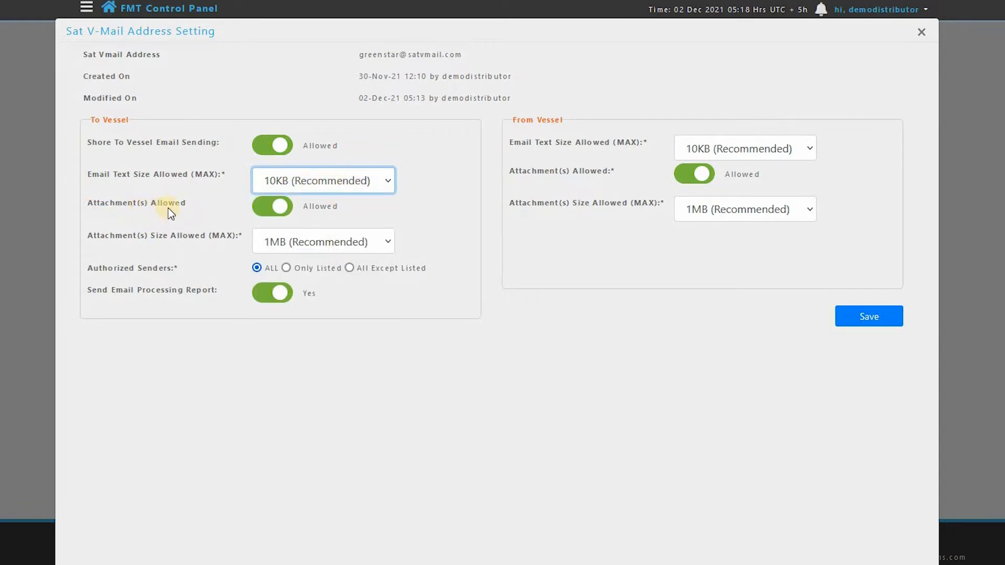
- Keep To Vessel attachments allowed and set their maximum size to 1MB (Recommended)
{"action": "left_click", "coordinate": [266, 208]}
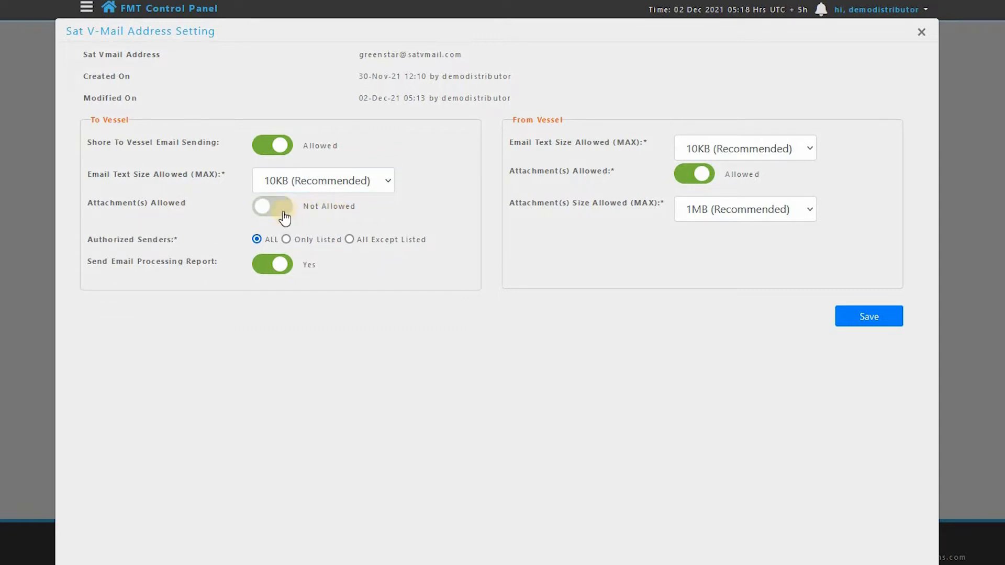
{"action": "left_click", "coordinate": [276, 212]}
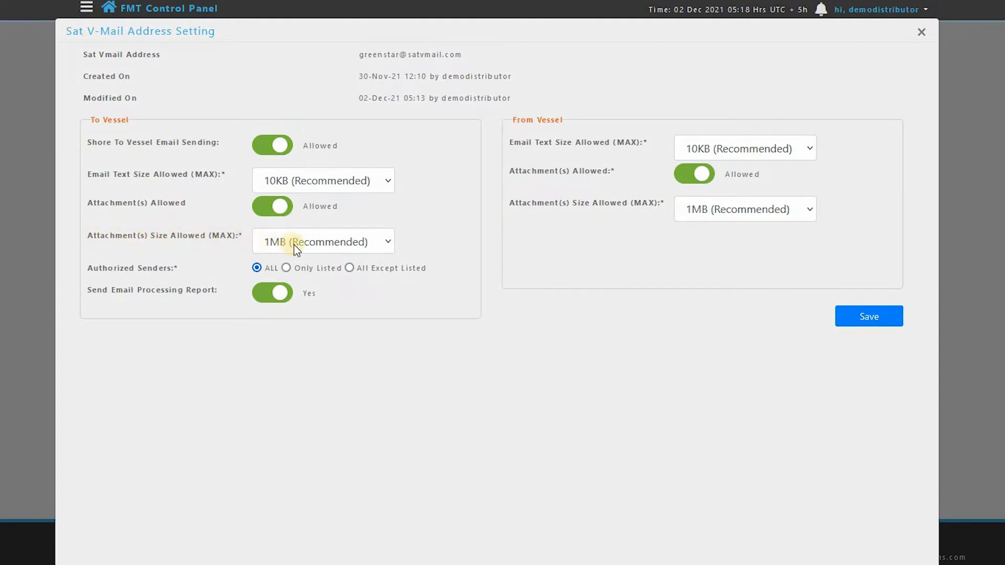
{"action": "left_click", "coordinate": [388, 244]}
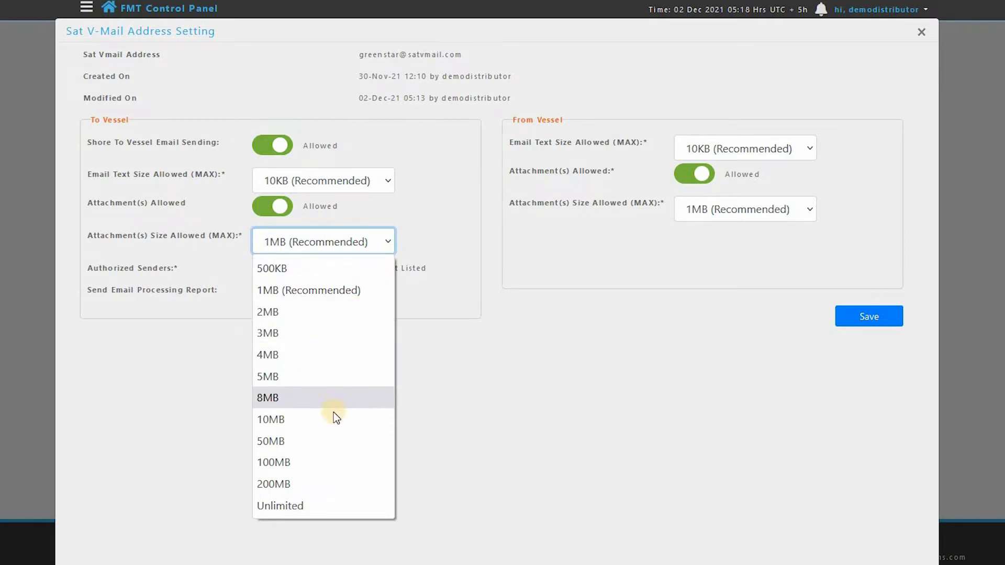
{"action": "left_click", "coordinate": [316, 290]}
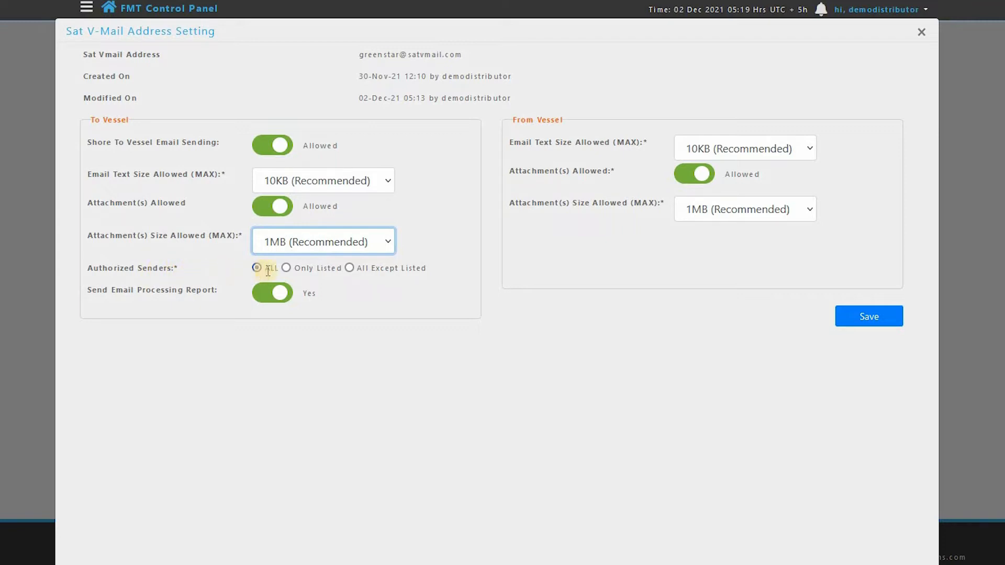
{"action": "left_click", "coordinate": [286, 267]}
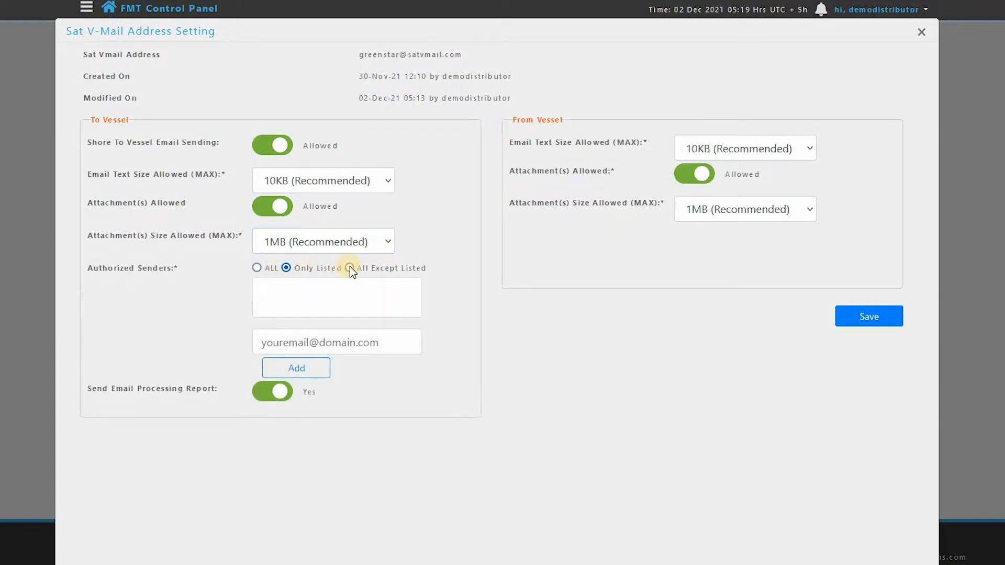
{"action": "left_click", "coordinate": [349, 267]}
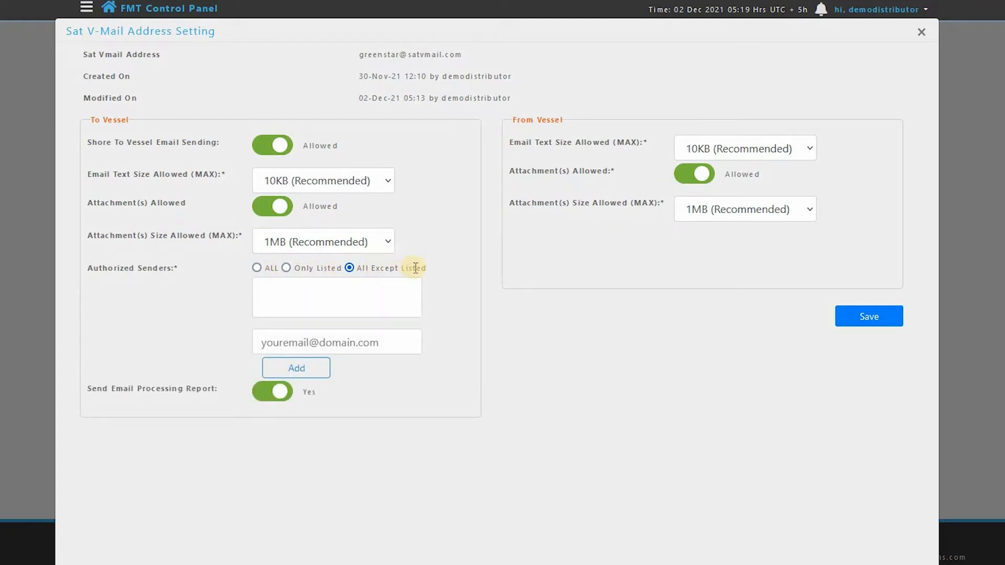
{"action": "left_click", "coordinate": [256, 268]}
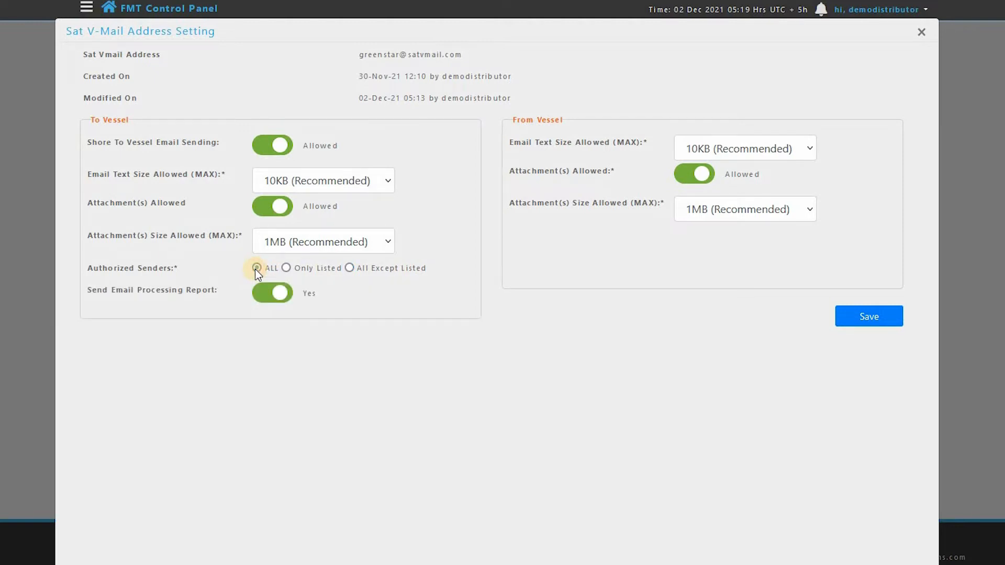
- Restrict the authorized senders to Only Listed and add two sender e-mail addresses to the list
{"action": "left_click", "coordinate": [287, 267]}
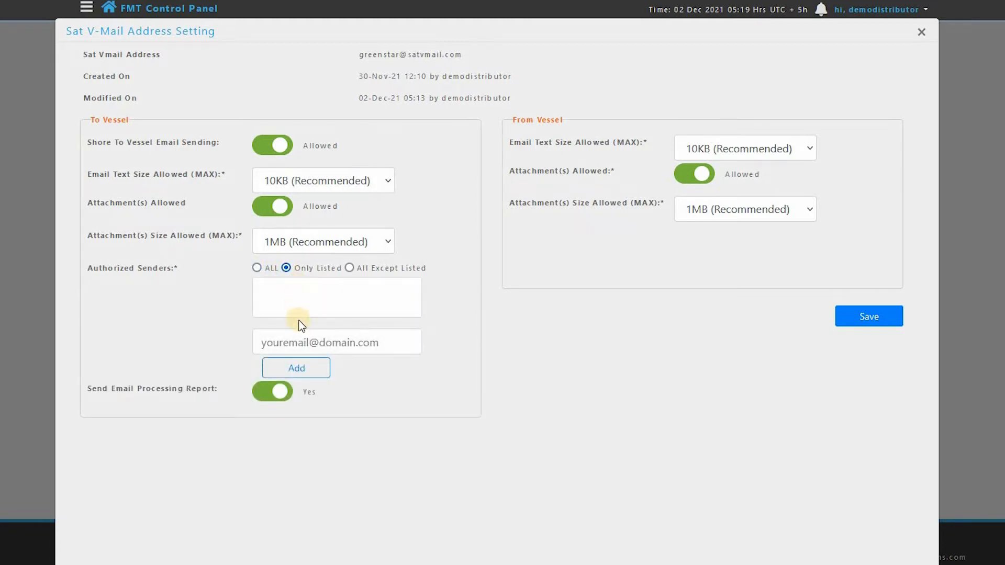
{"action": "left_click", "coordinate": [301, 341]}
{"action": "type", "text": "bell@demo"}
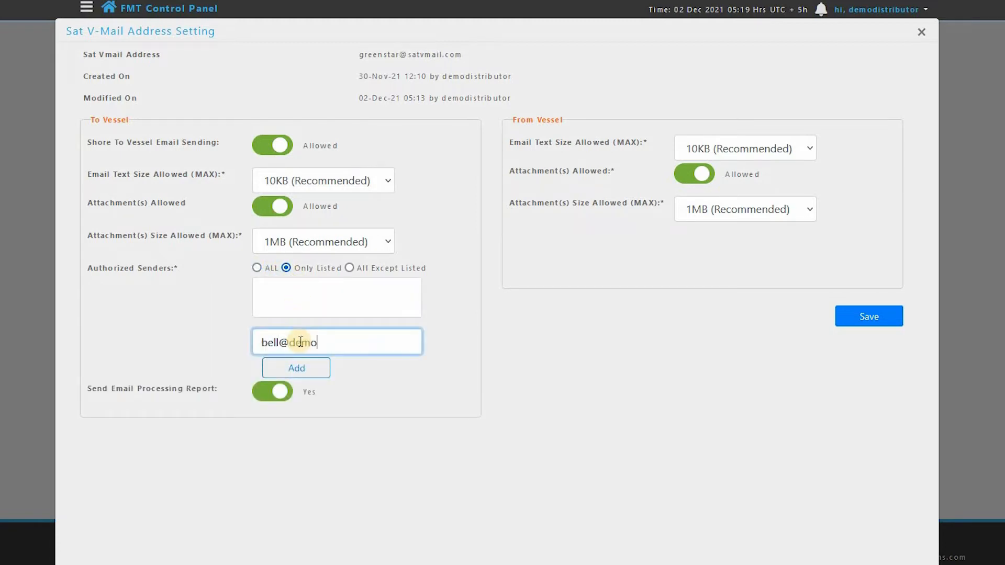
{"action": "type", "text": "company.com"}
{"action": "left_click", "coordinate": [297, 367]}
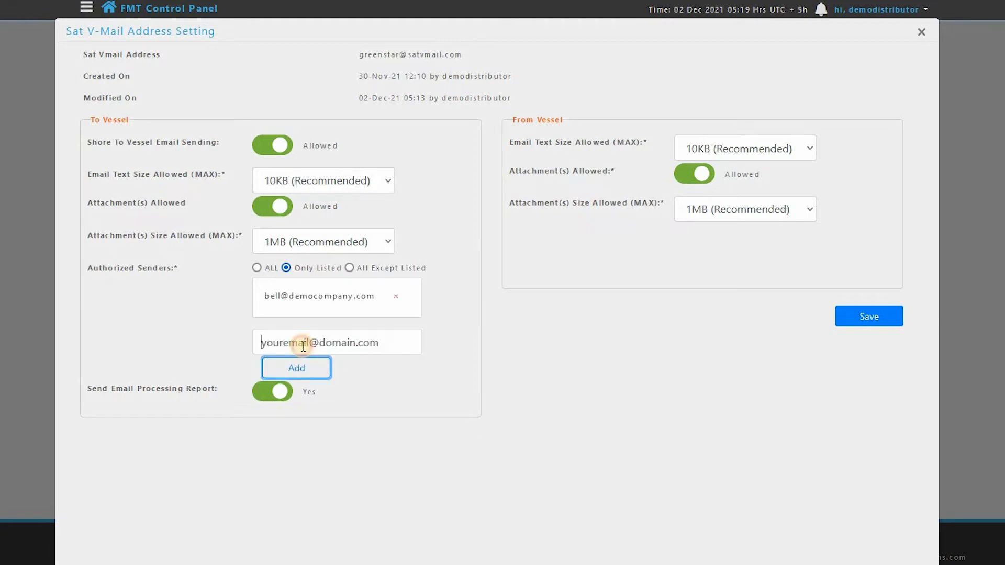
{"action": "left_click", "coordinate": [303, 345]}
{"action": "type", "text": "night@democ"}
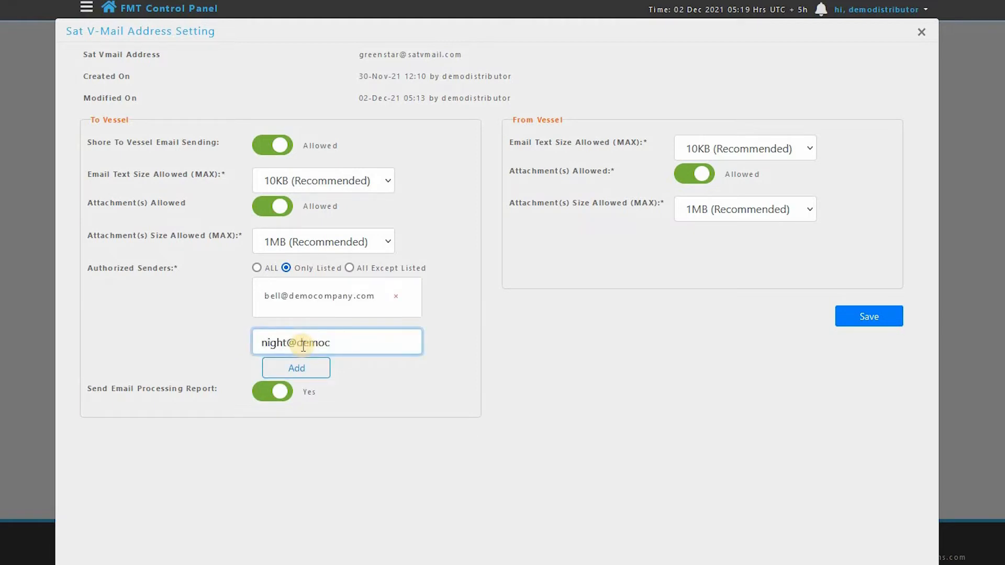
{"action": "type", "text": "ompany.com"}
{"action": "left_click", "coordinate": [297, 367]}
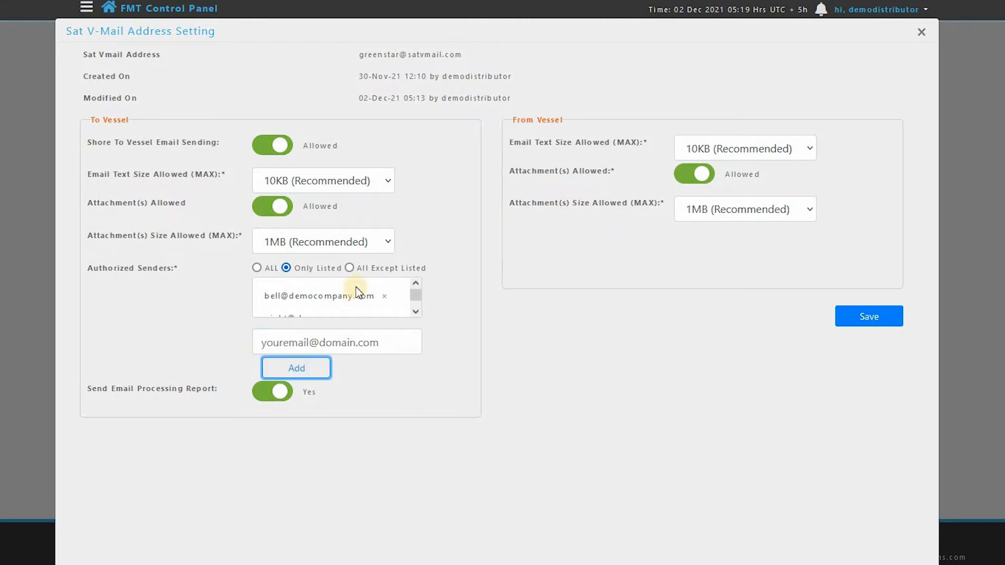
- Change the authorized senders option to All Except Listed and add a third e-mail address to the list
{"action": "left_click", "coordinate": [350, 268]}
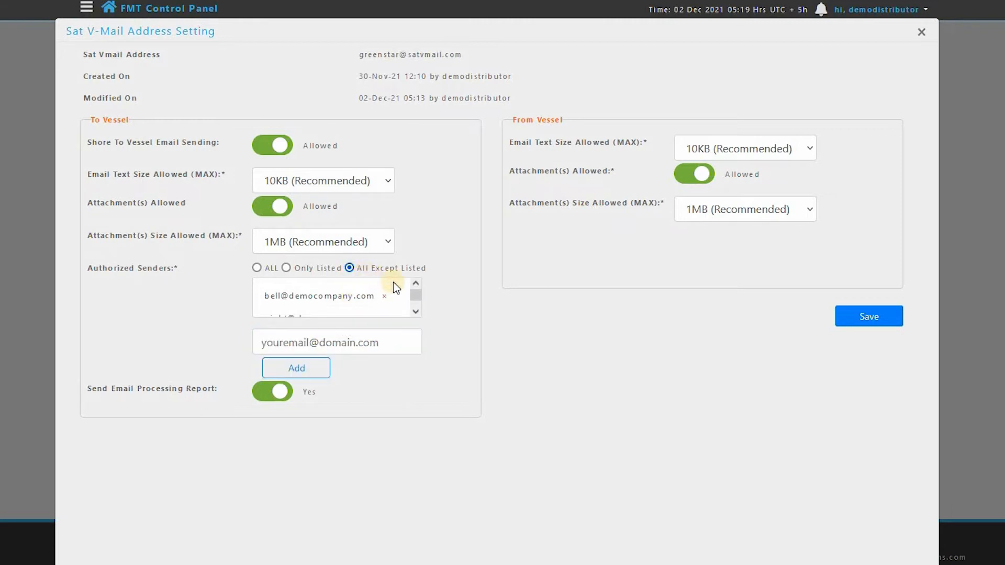
{"action": "left_click", "coordinate": [312, 342]}
{"action": "type", "text": "watner@d"}
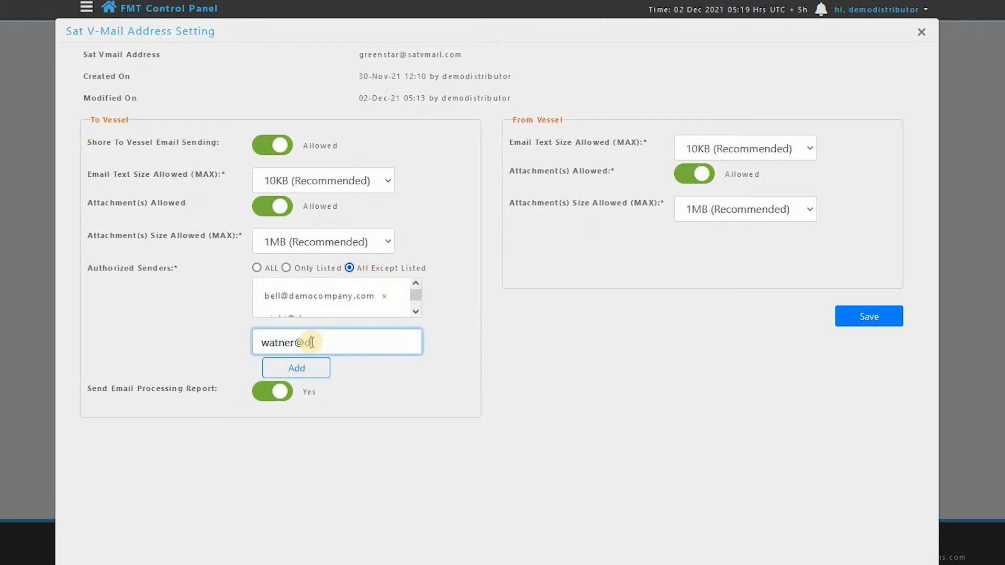
{"action": "type", "text": "emocompany.com"}
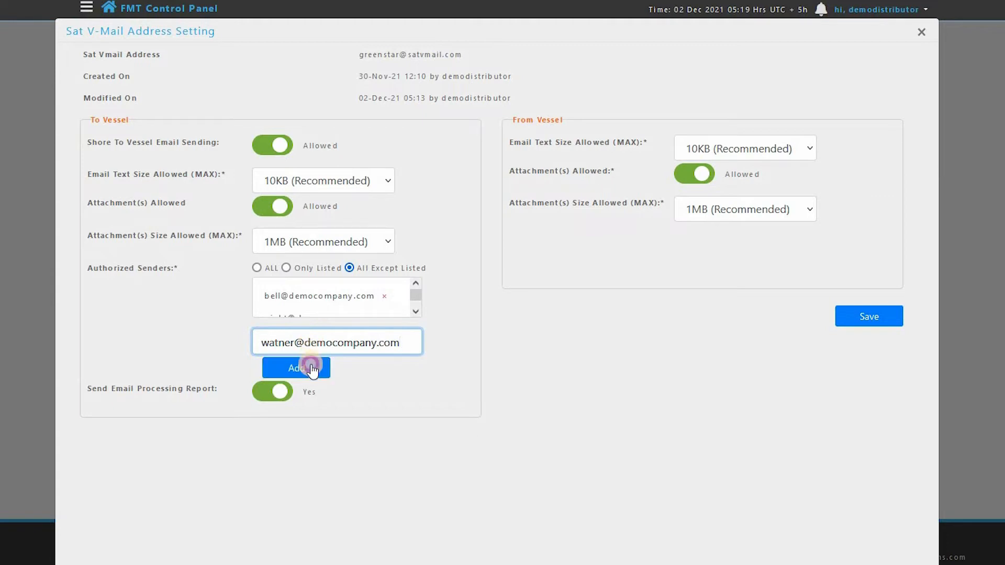
{"action": "left_click", "coordinate": [297, 367]}
{"action": "left_click", "coordinate": [417, 313]}
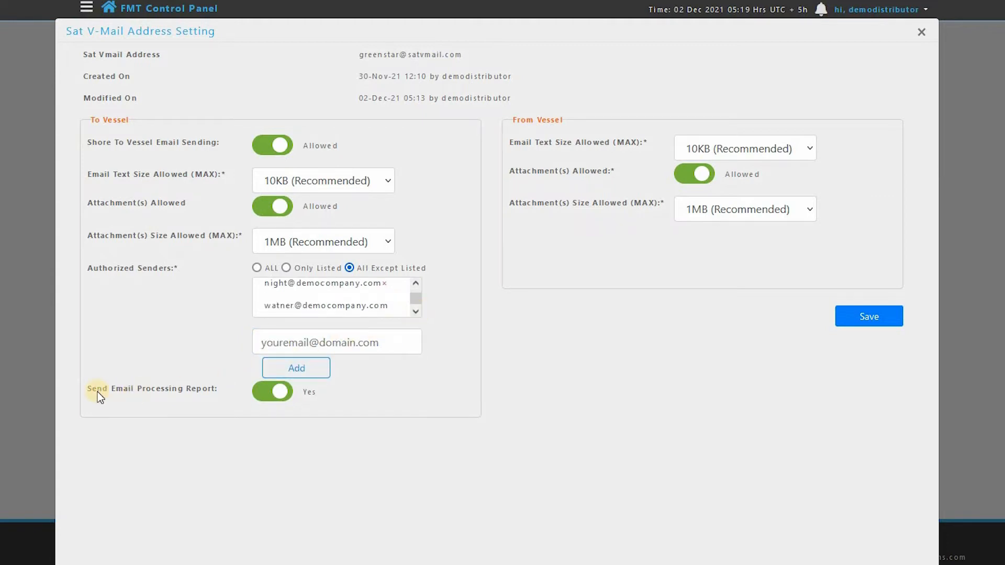
- Keep the email processing report set to Yes and set the From Vessel maximum email text size to 10KB (Recommended)
{"action": "left_click", "coordinate": [270, 392]}
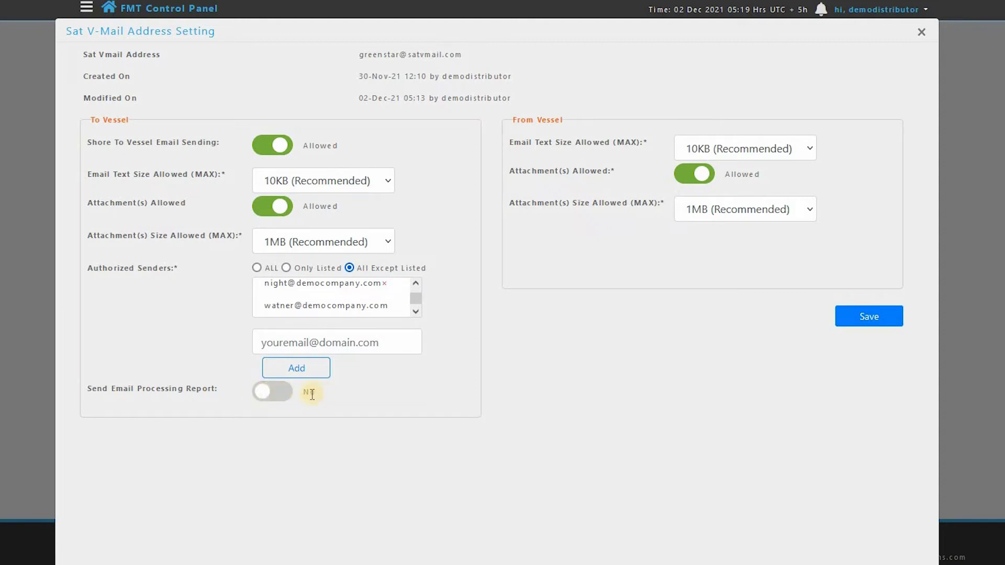
{"action": "left_click", "coordinate": [274, 394]}
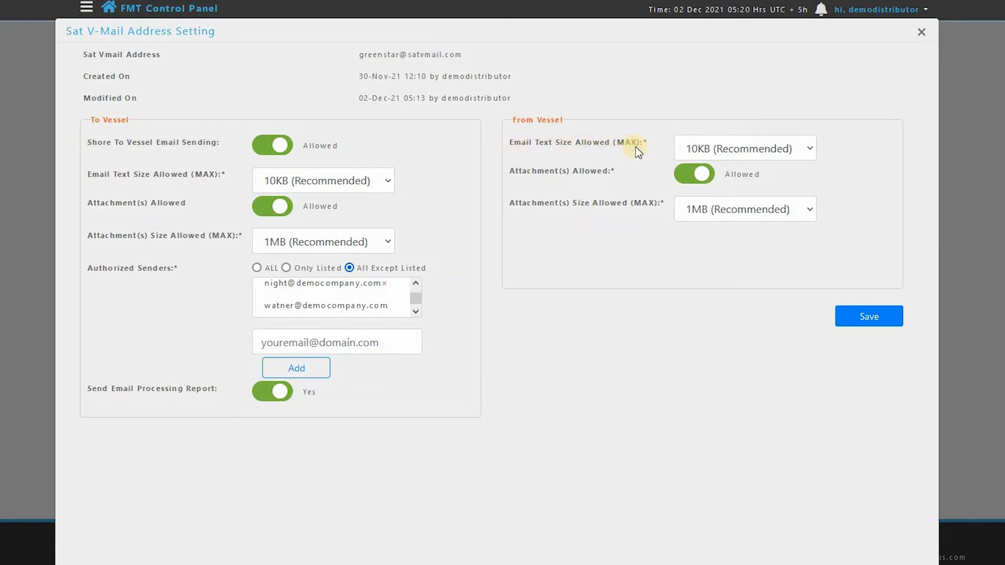
{"action": "left_click", "coordinate": [808, 148]}
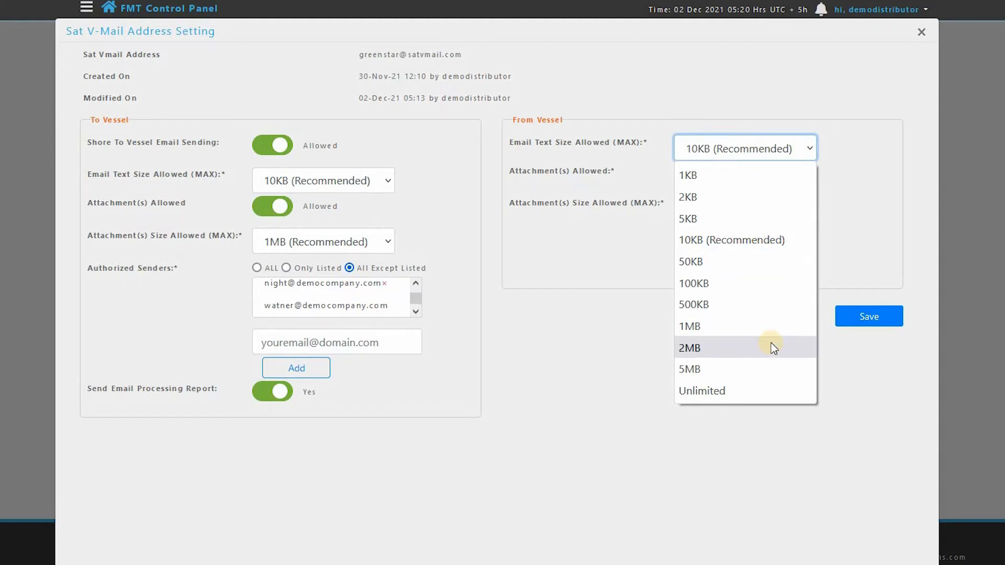
{"action": "left_click", "coordinate": [781, 240]}
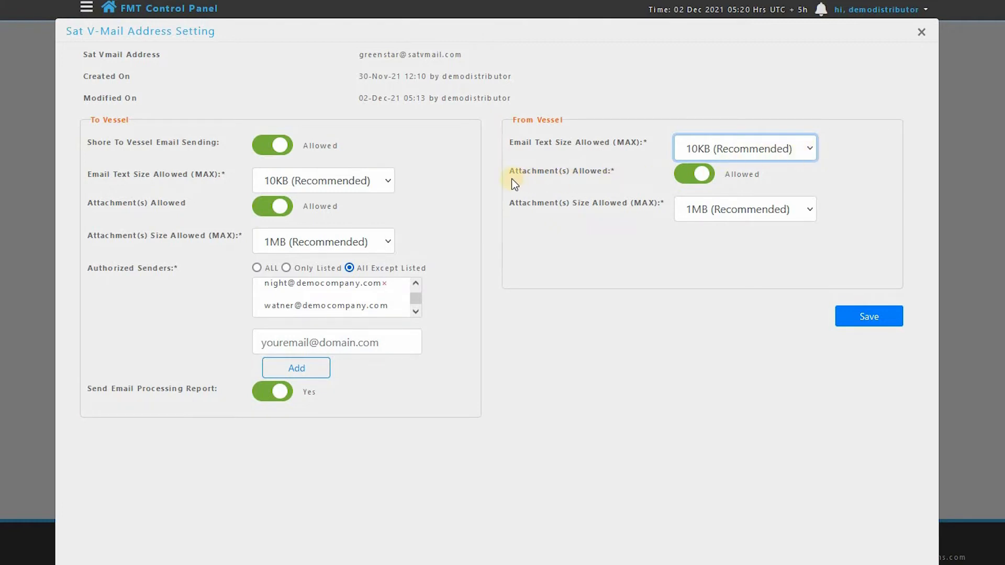
- Keep From Vessel attachments allowed with a maximum size of 1MB (Recommended) and save the address settings
{"action": "left_click", "coordinate": [686, 173]}
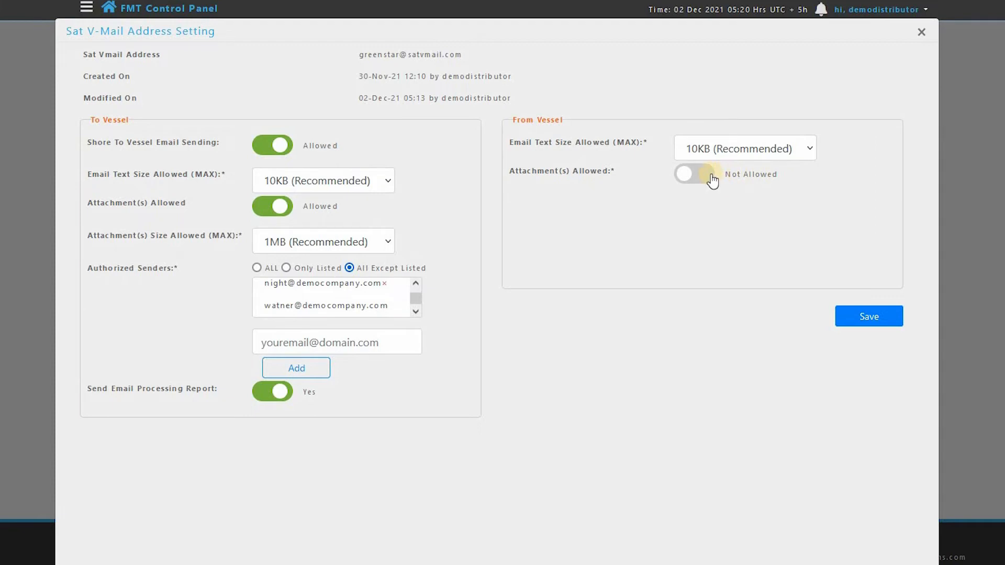
{"action": "left_click", "coordinate": [712, 178]}
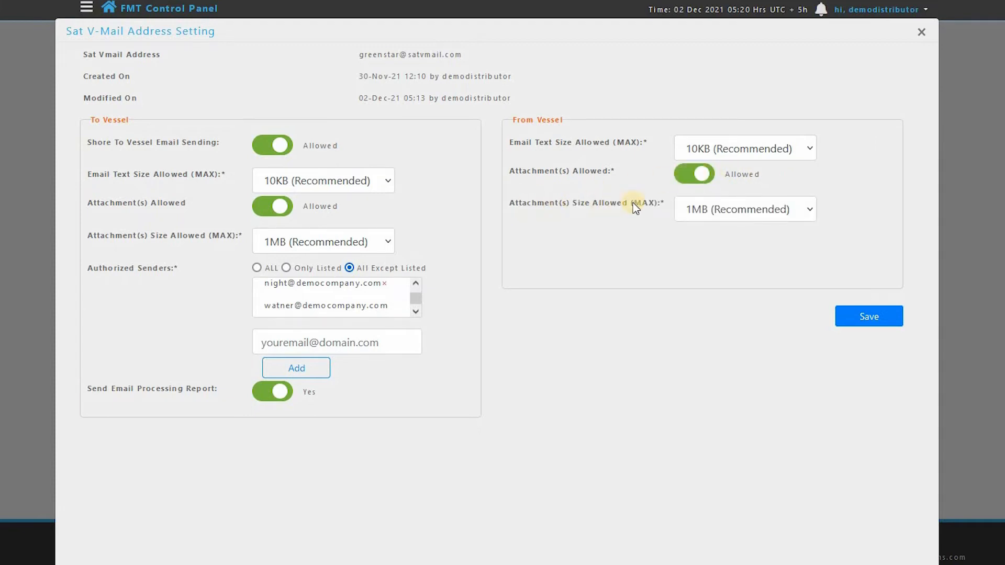
{"action": "left_click", "coordinate": [807, 214]}
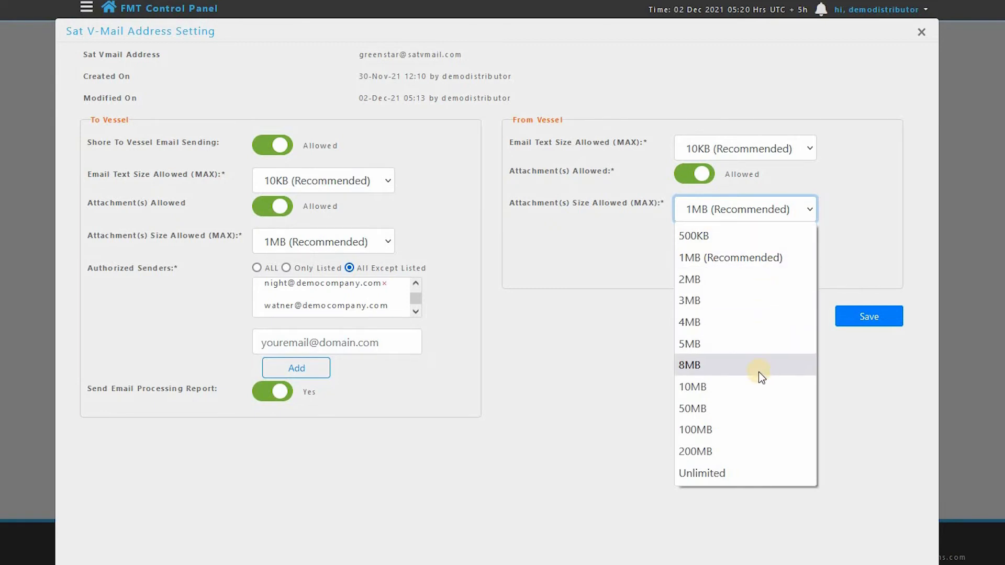
{"action": "left_click", "coordinate": [745, 260]}
{"action": "left_click", "coordinate": [796, 212]}
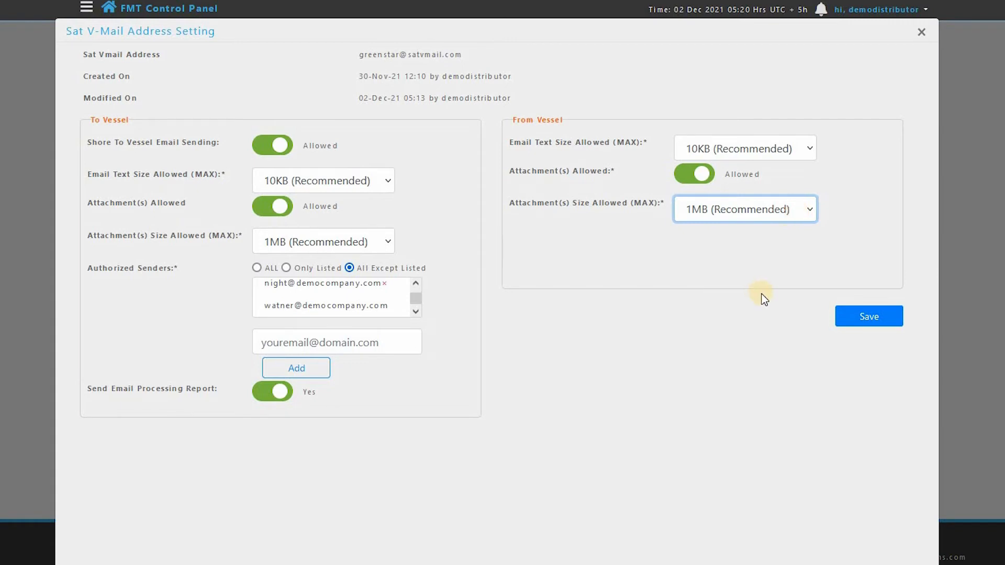
{"action": "left_click", "coordinate": [882, 322]}
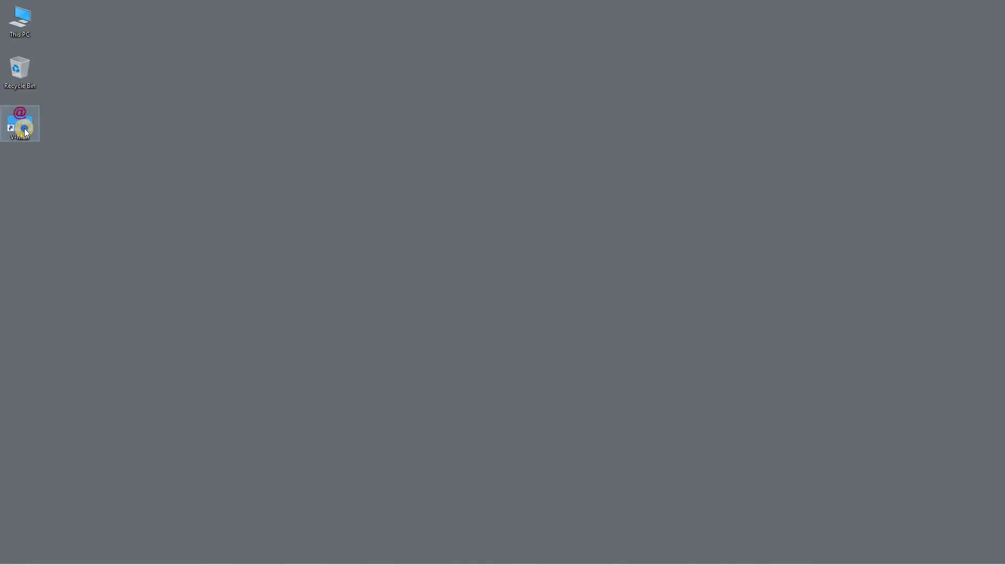
- Switch to the V-Mail desktop software and log in with the user name admin and the account password
{"action": "right_click", "coordinate": [24, 129]}
{"action": "left_click", "coordinate": [47, 137]}
{"action": "left_click", "coordinate": [437, 247]}
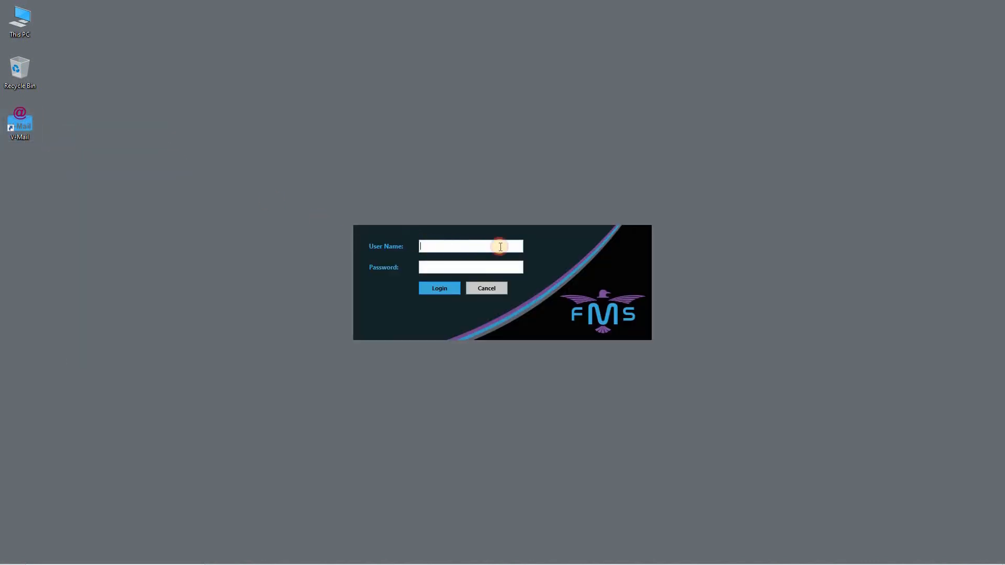
{"action": "type", "text": "adm"}
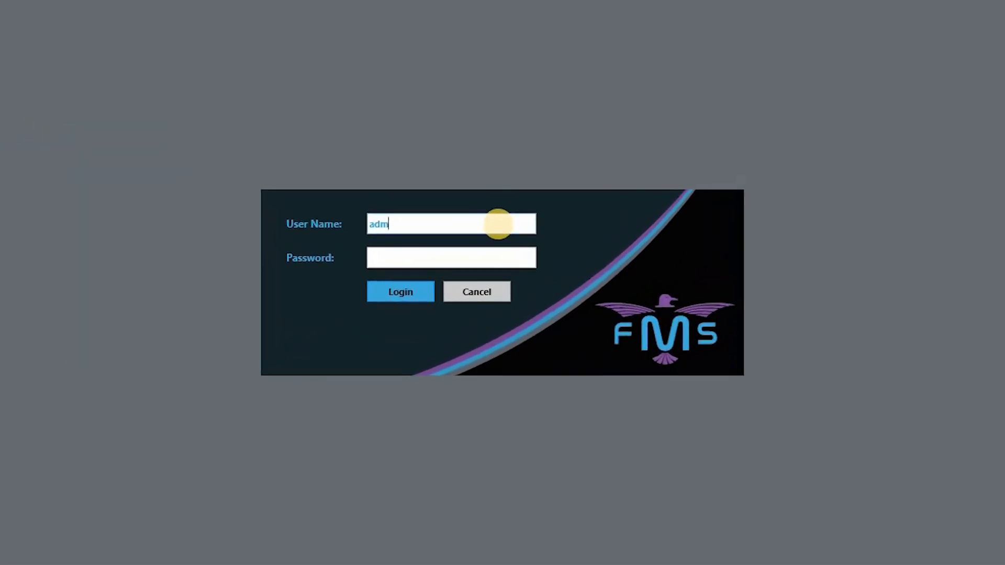
{"action": "type", "text": "in"}
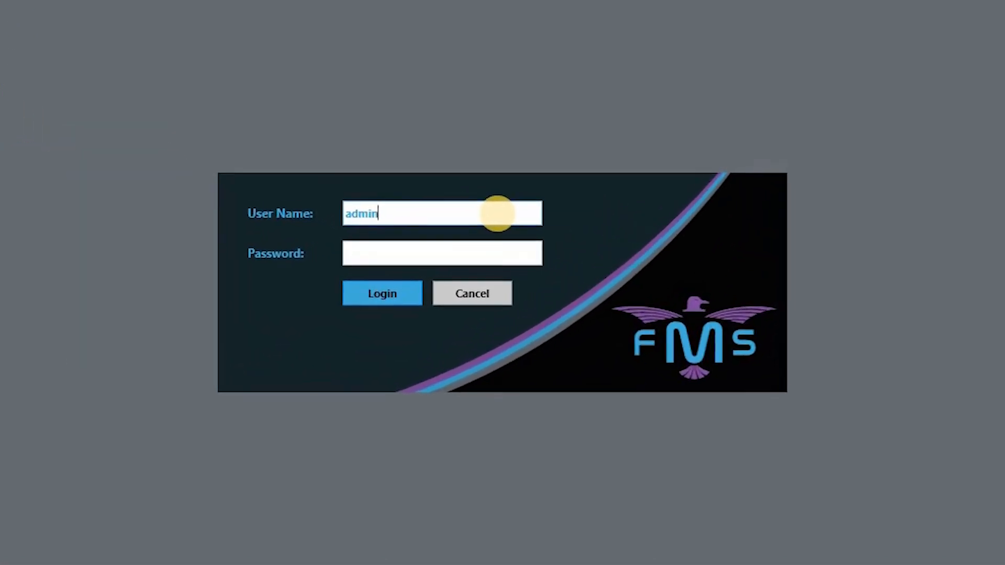
{"action": "left_click", "coordinate": [502, 251]}
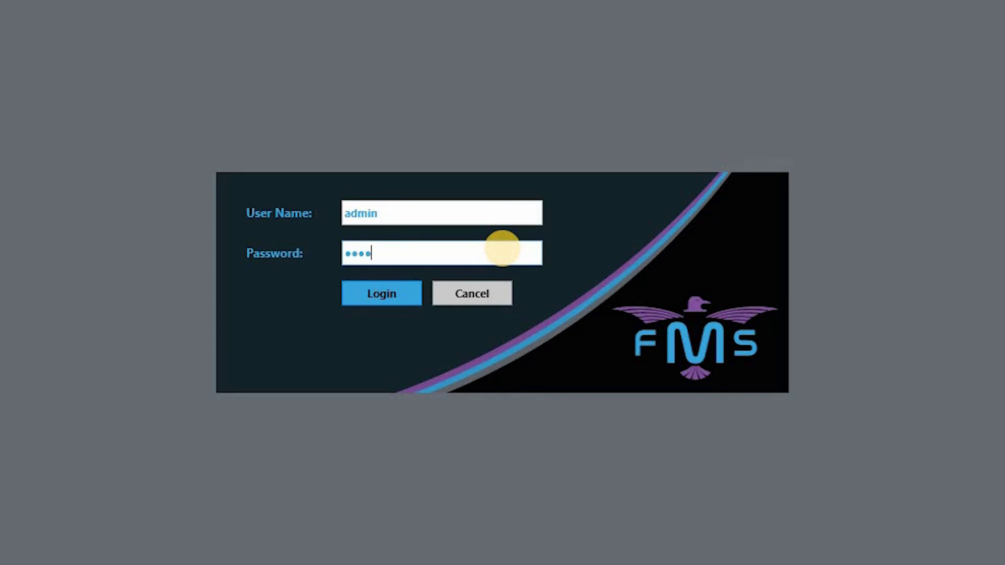
{"action": "left_click", "coordinate": [398, 293]}
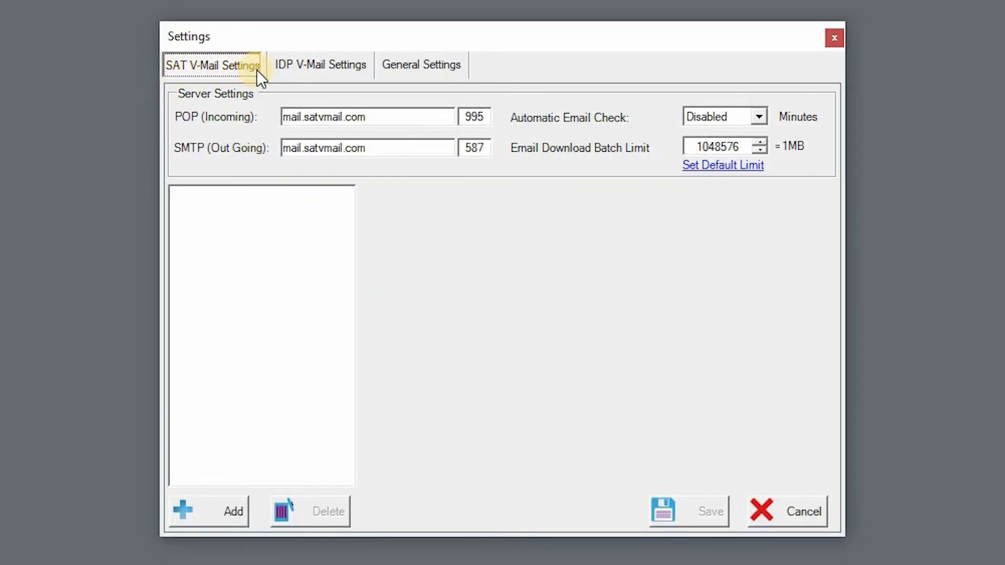
- Start a new mailbox account in the SAT V-Mail settings and replace the default display name with the captain's name
{"action": "left_click", "coordinate": [202, 507]}
{"action": "left_click_drag", "start_coordinate": [442, 152], "coordinate": [385, 153]}
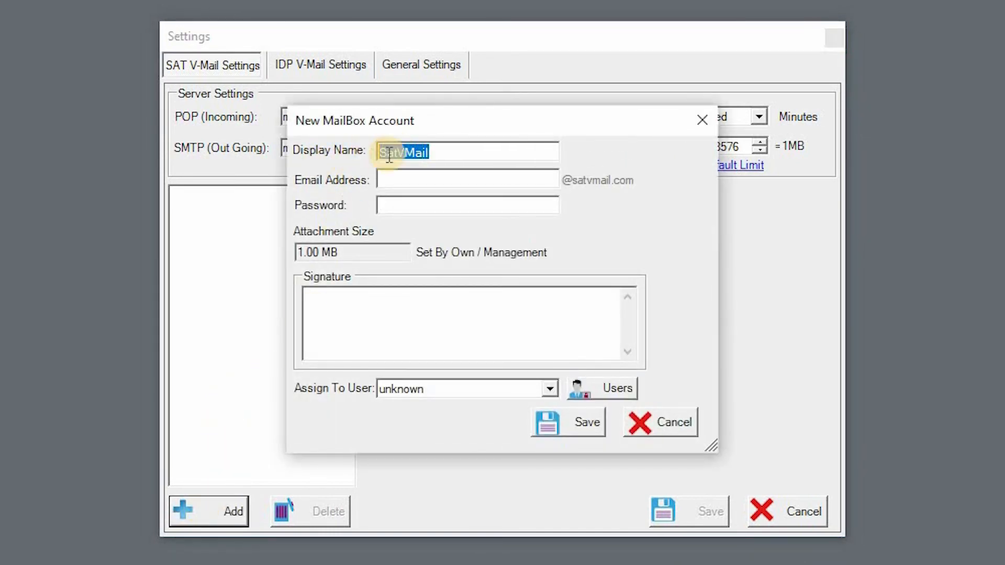
{"action": "type", "text": "Captail"}
{"action": "key", "text": "BackSpace"}
{"action": "type", "text": "n Bell"}
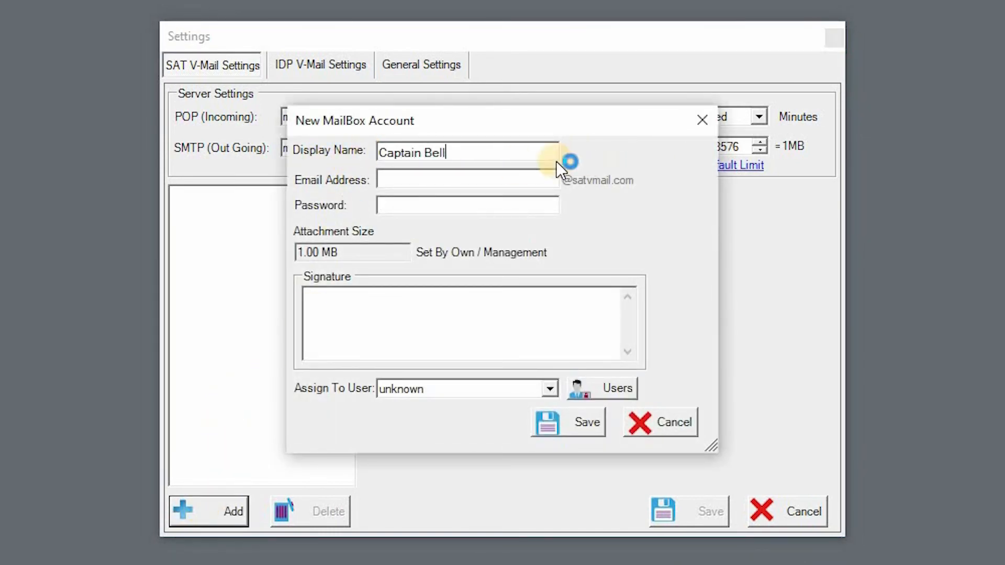
- Fill in the new mailbox account's Sat V-Mail e-mail address and its password
{"action": "left_click", "coordinate": [504, 179]}
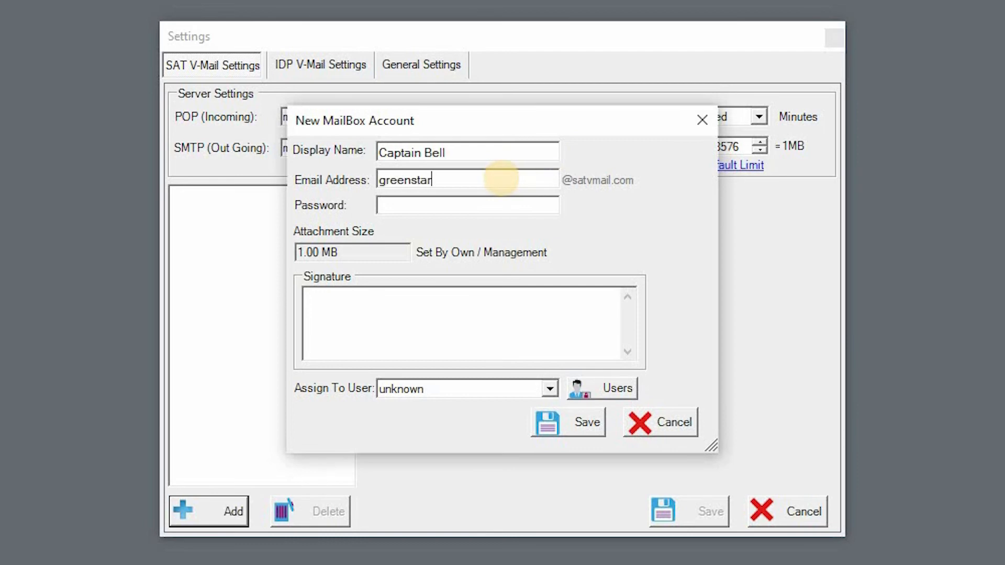
{"action": "left_click", "coordinate": [457, 211]}
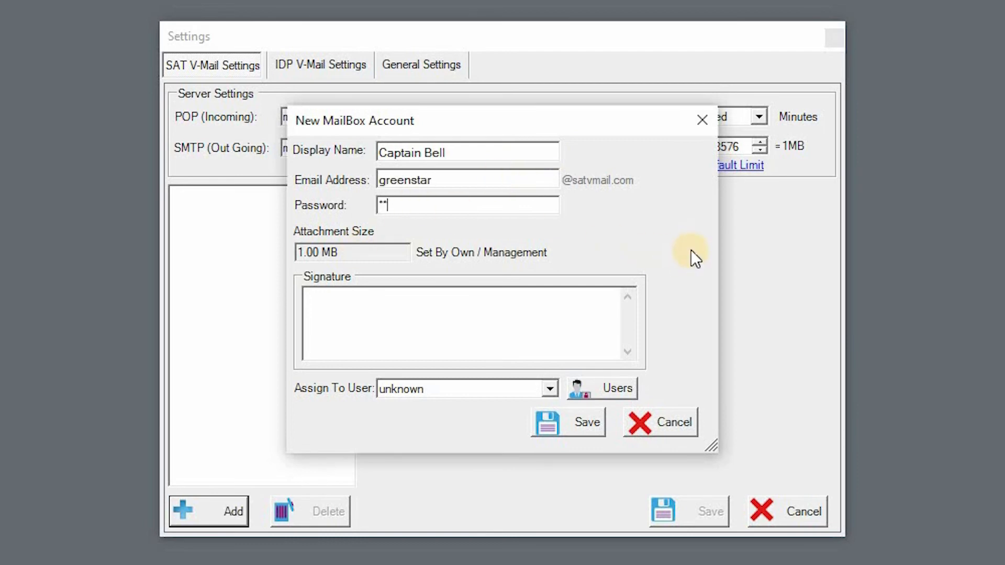
- Enter a two-line signature with the captain's name on the first line and Marinite Services on the second
{"action": "key", "text": "Tab"}
{"action": "type", "text": "Captain Bell"}
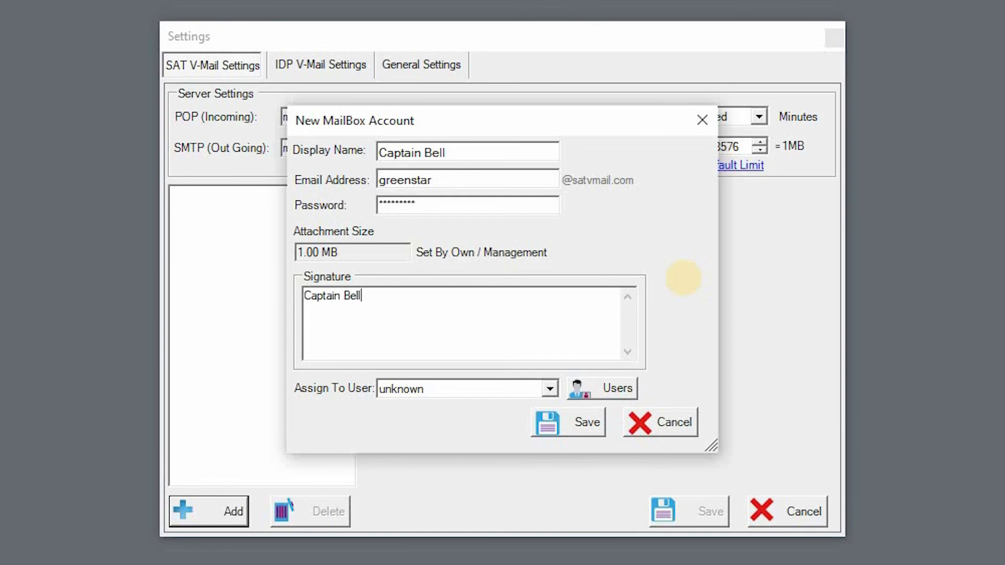
{"action": "key", "text": "Return"}
{"action": "type", "text": "Marinite Services"}
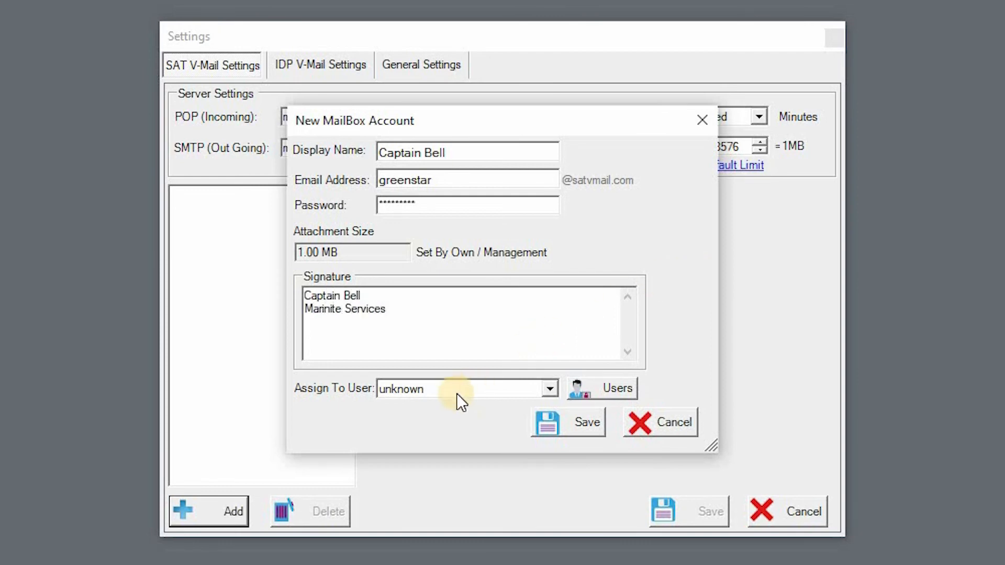
- Assign the mailbox to the user admin <System>, save the account, and close the settings with the new address selected
{"action": "left_click", "coordinate": [439, 393]}
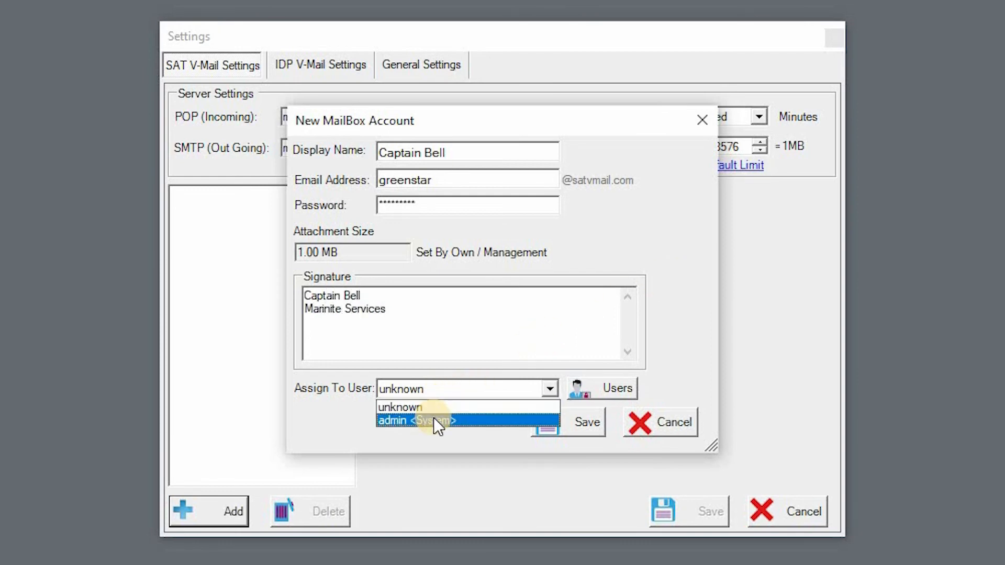
{"action": "left_click", "coordinate": [433, 420]}
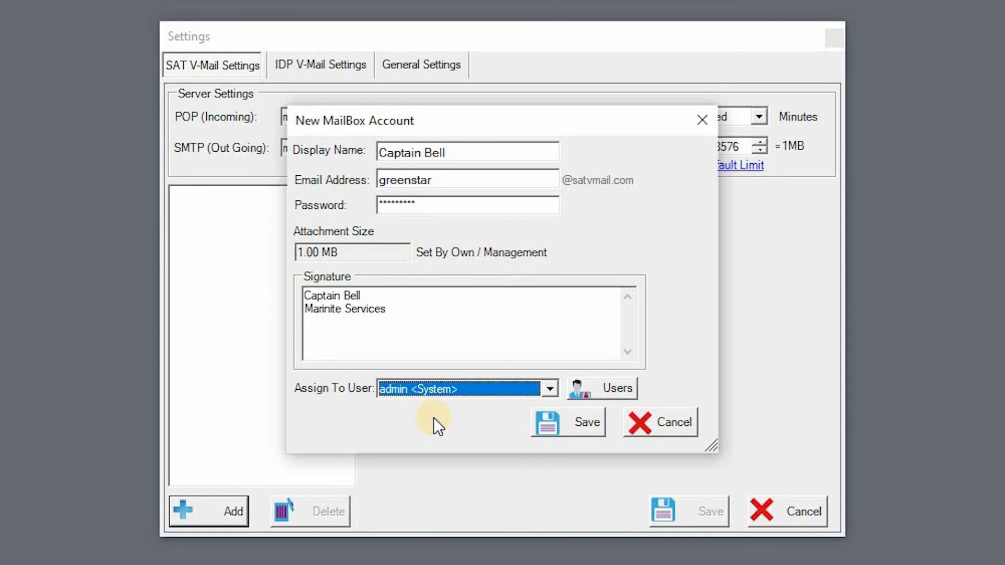
{"action": "left_click", "coordinate": [576, 429]}
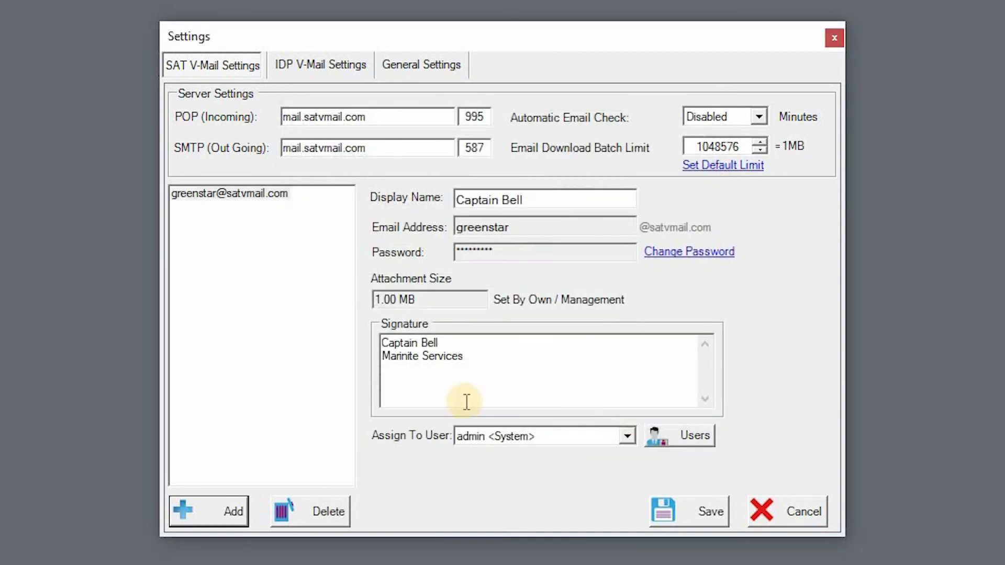
{"action": "left_click", "coordinate": [209, 199]}
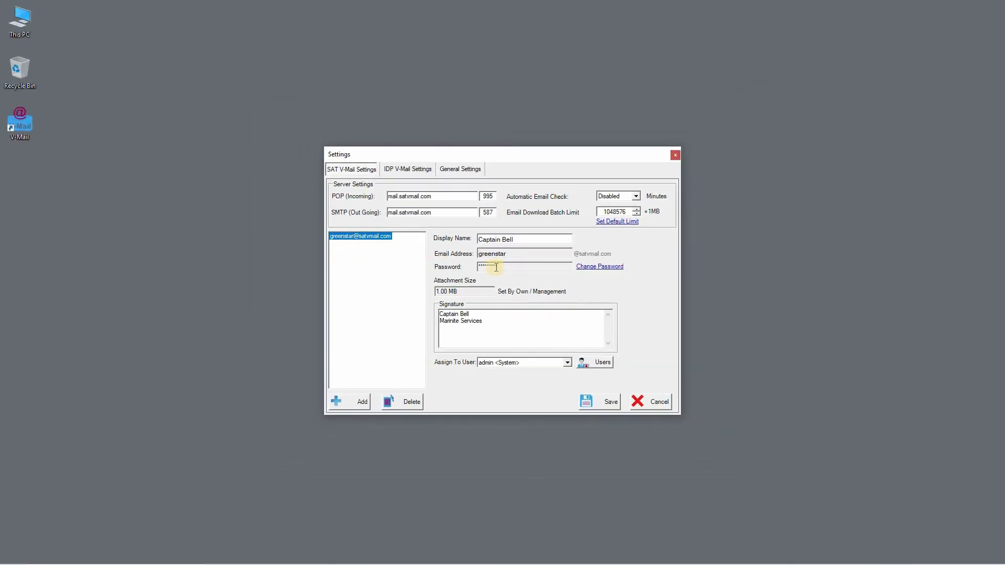
{"action": "left_click", "coordinate": [675, 157]}
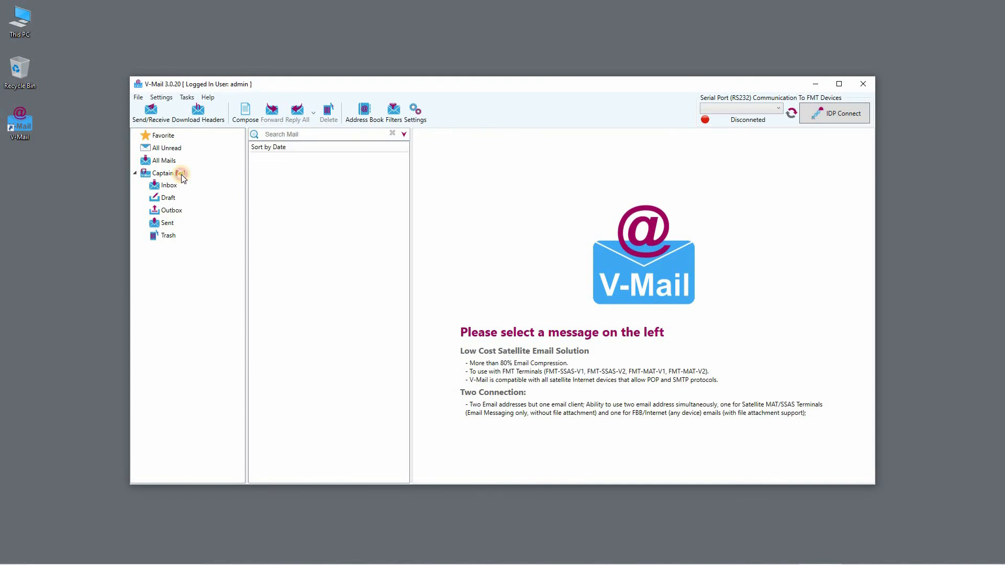
- Select the captain's mailbox in the folder tree and open the program settings
{"action": "left_click", "coordinate": [181, 175]}
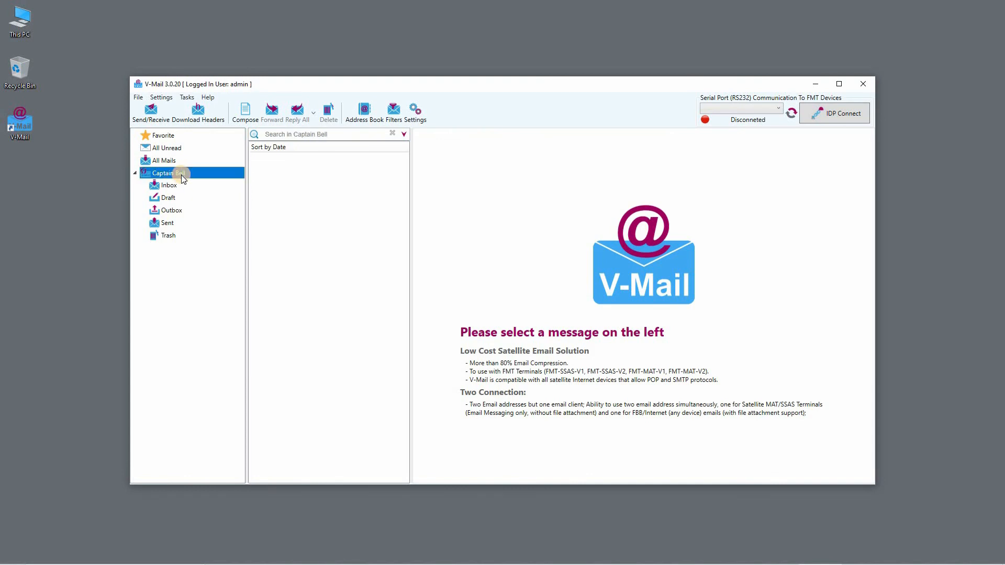
{"action": "left_click", "coordinate": [415, 121]}
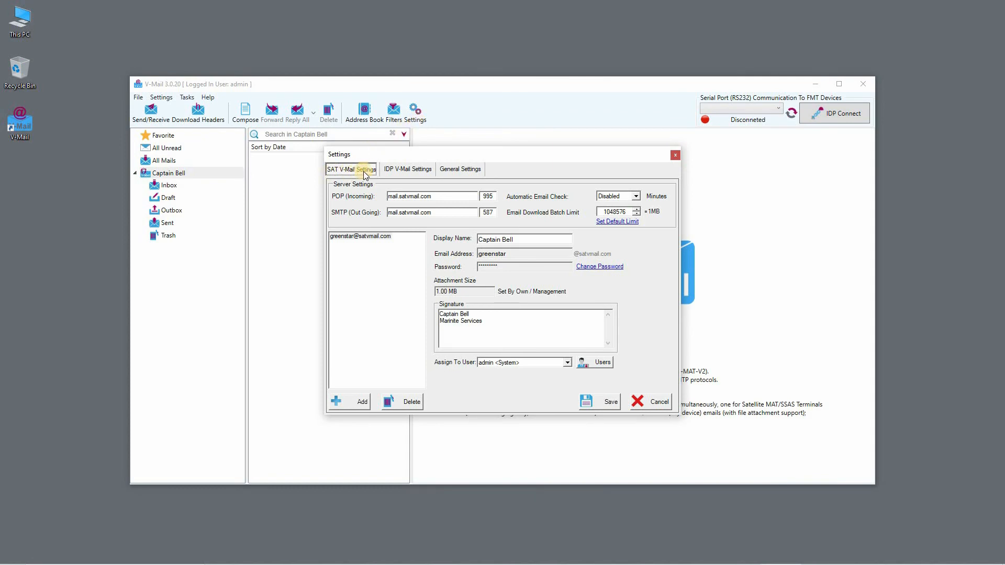